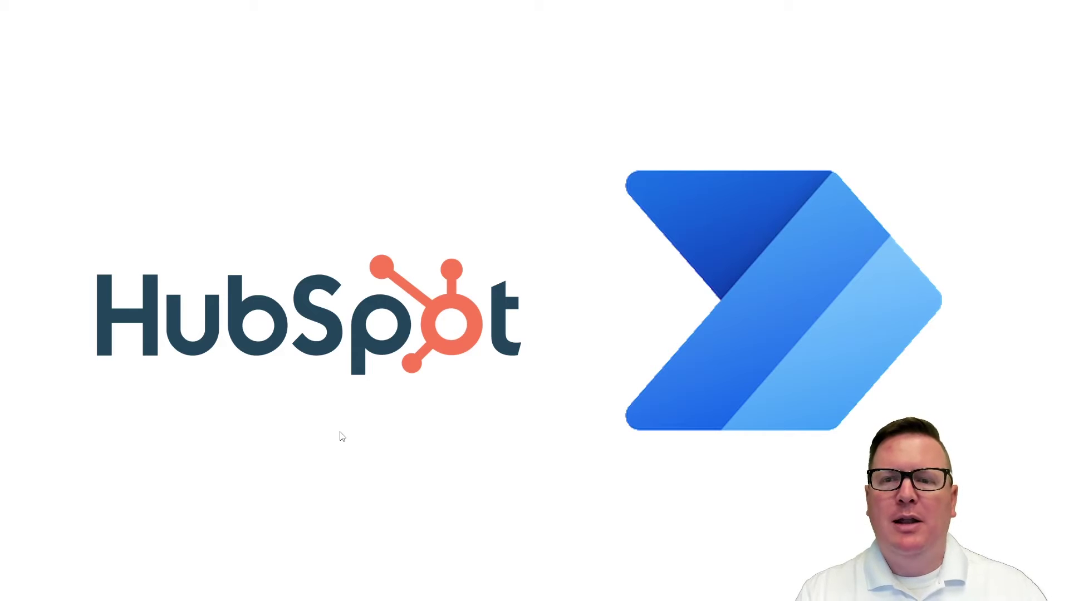
Step: Exit the HubSpot–Power Automate slide show and minimise PowerPoint and Outlook to show the desktop
key("Escape")
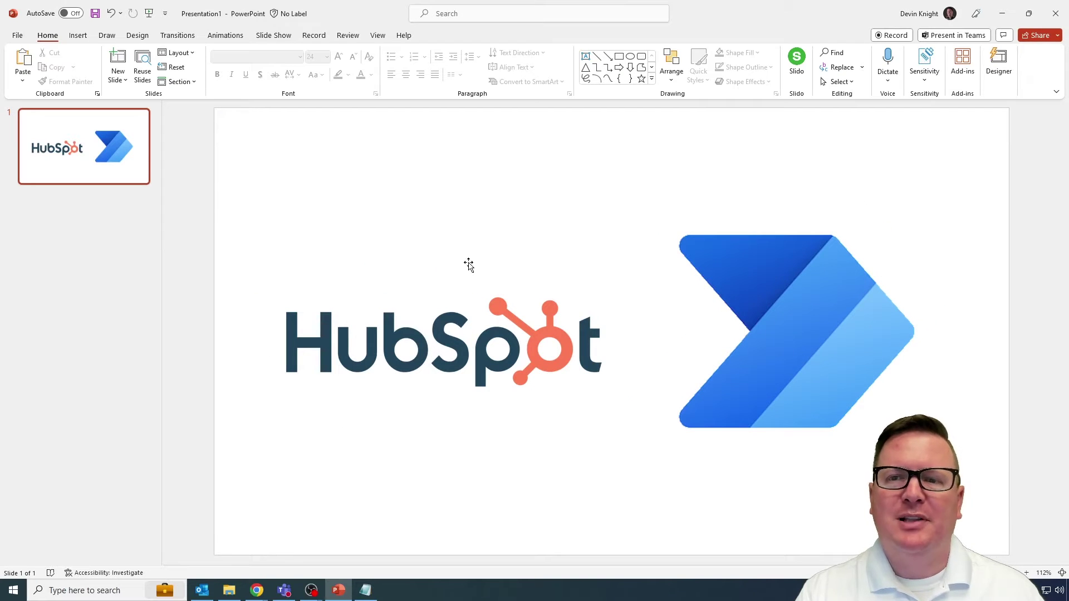
left_click(1002, 18)
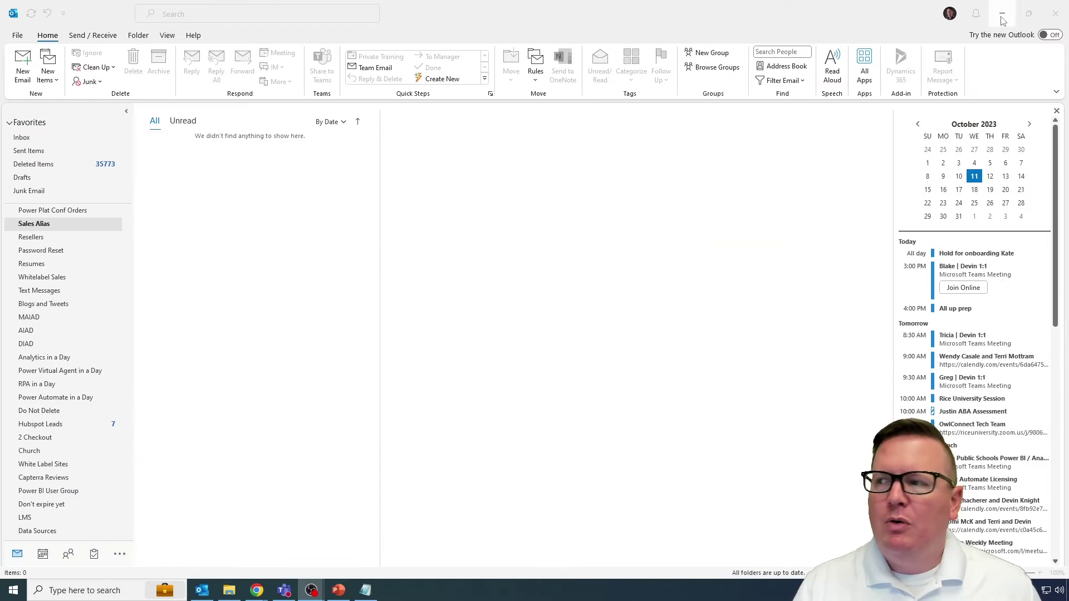
left_click(1002, 18)
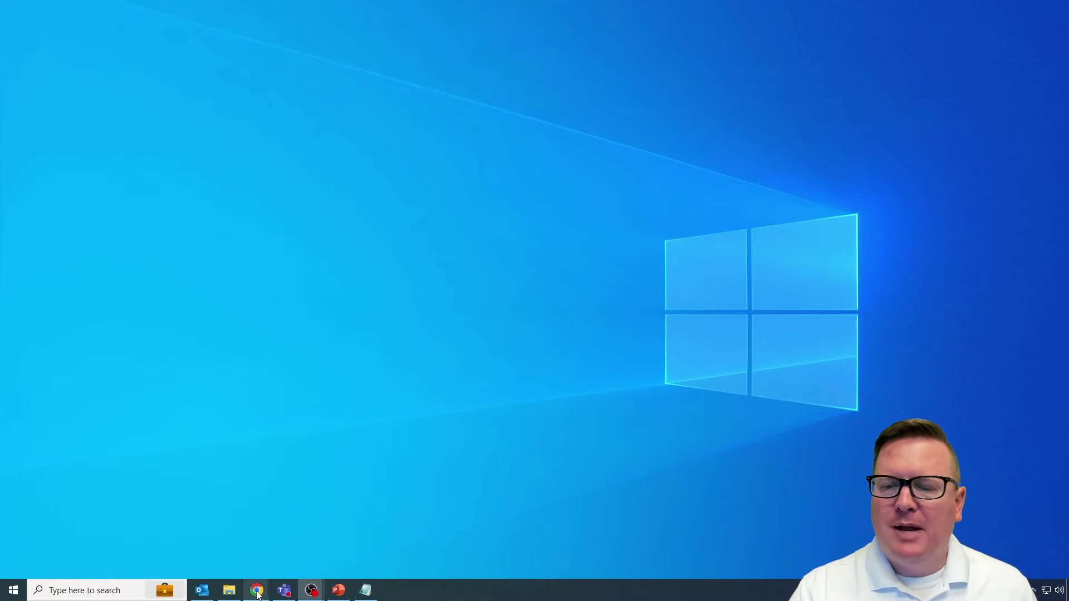
mouse_move(255, 592)
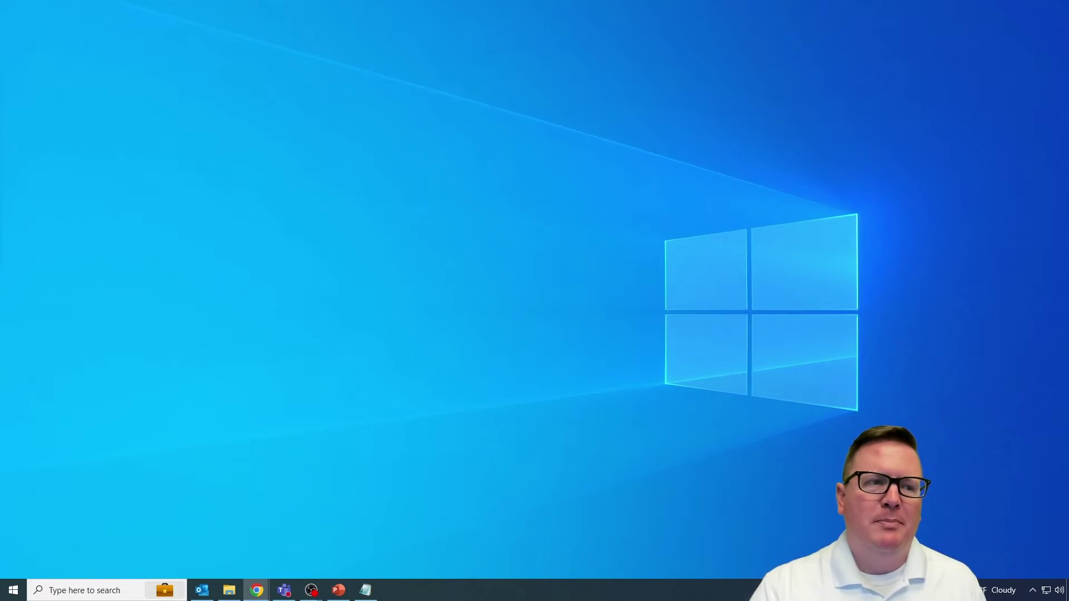
Step: Bring Chrome with HubSpot Settings to the front and highlight the Settings gear icon
key("alt+Tab")
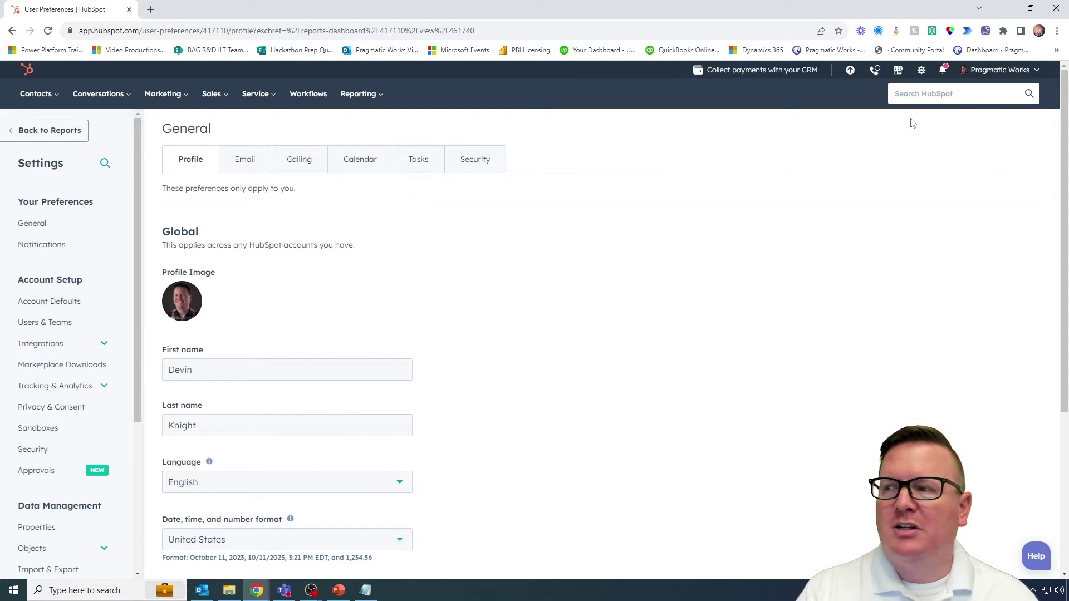
mouse_move(891, 56)
left_mouse_down()
mouse_move(941, 99)
mouse_move(840, 167)
left_mouse_up()
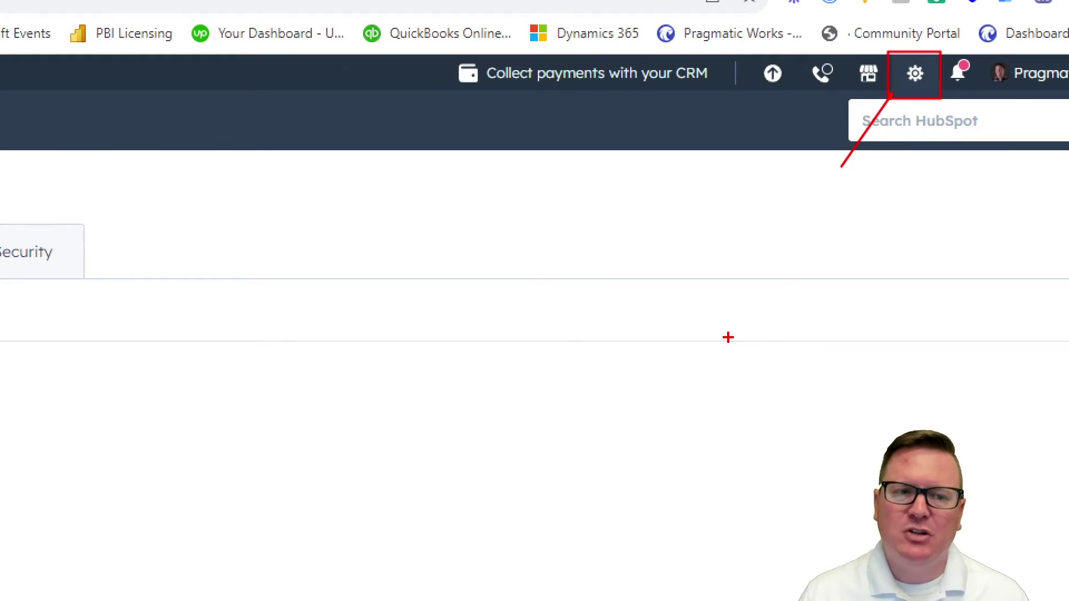
key("Escape")
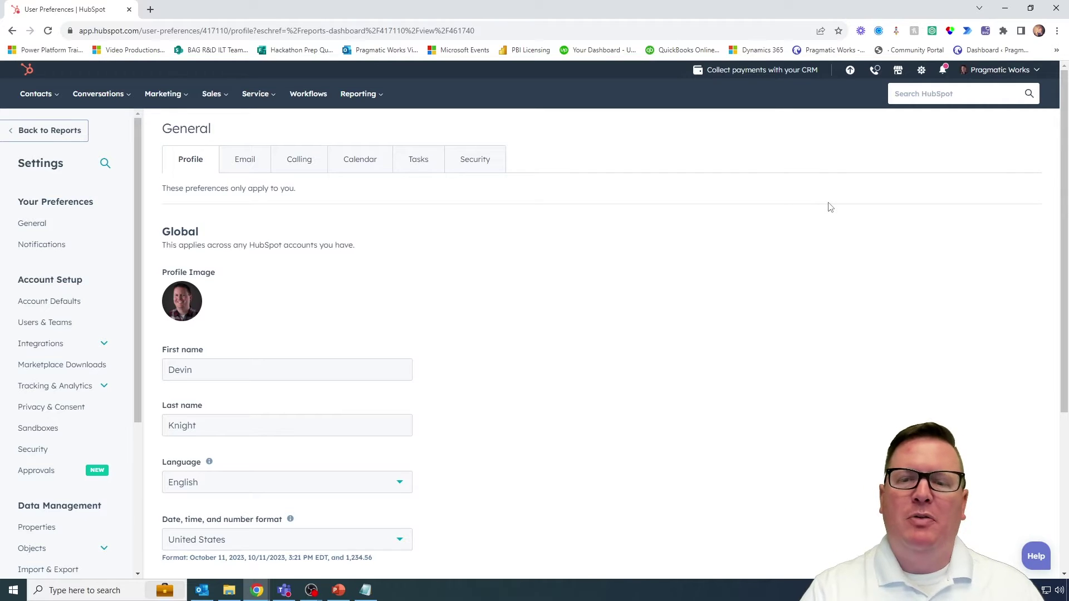
Step: Expand Integrations in the Settings sidebar and highlight the Private Apps option
left_click(106, 346)
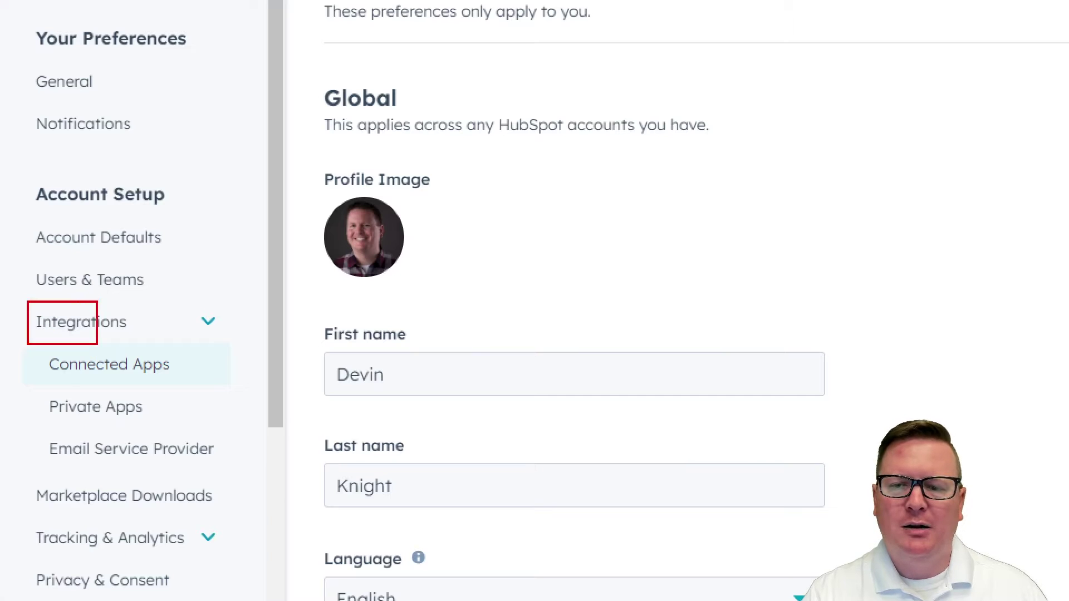
left_click_drag(98, 344, 231, 346)
left_click_drag(262, 301, 222, 312)
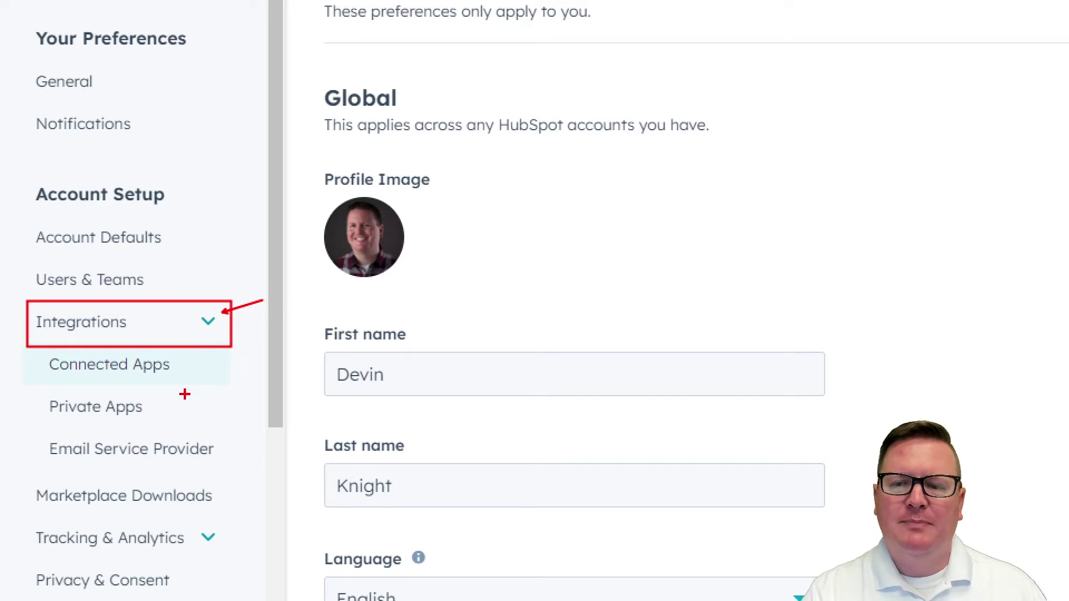
left_click_drag(50, 419, 150, 418)
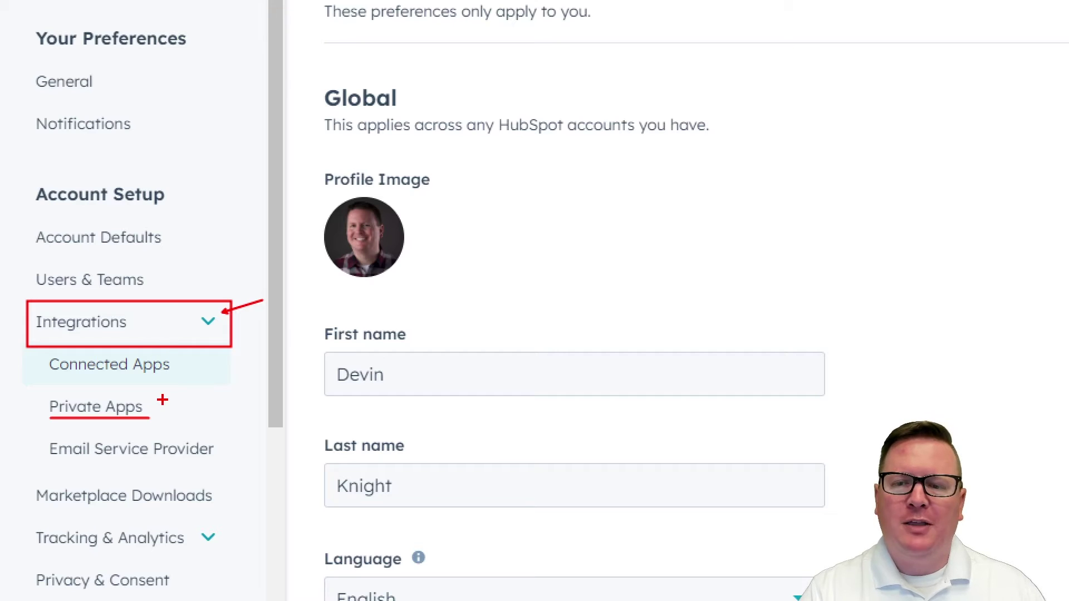
Step: Go to Private Apps and begin creating a new private app
left_click(118, 409)
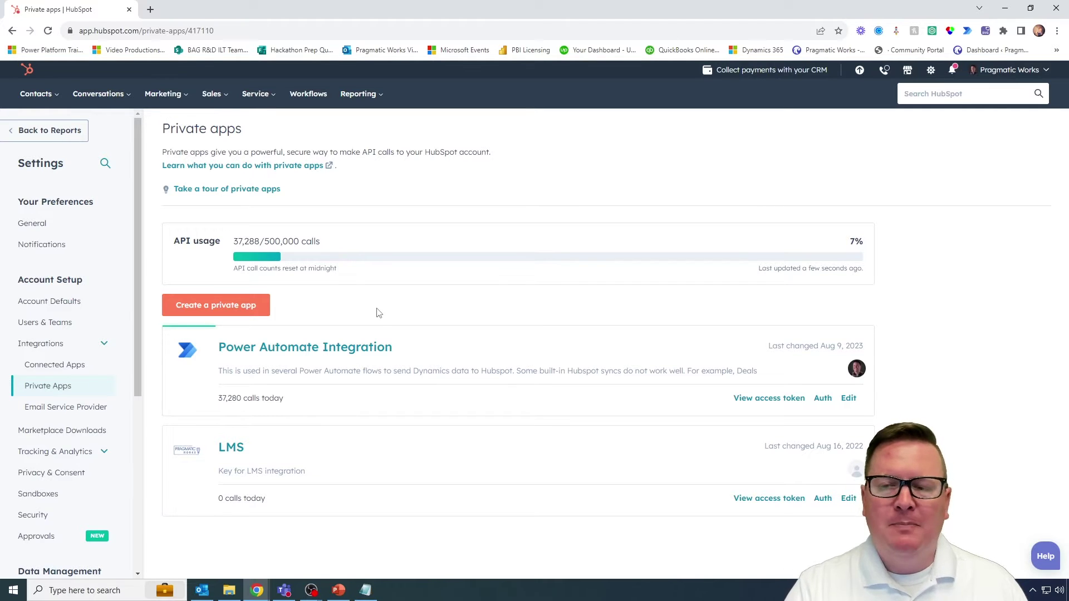
left_click_drag(281, 303, 344, 295)
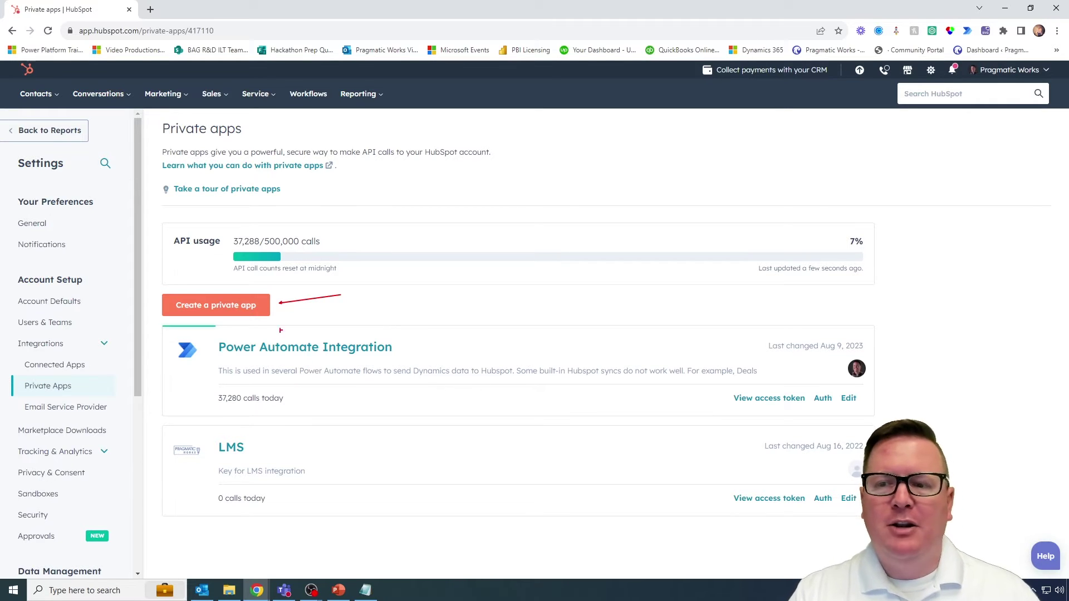
left_click(245, 308)
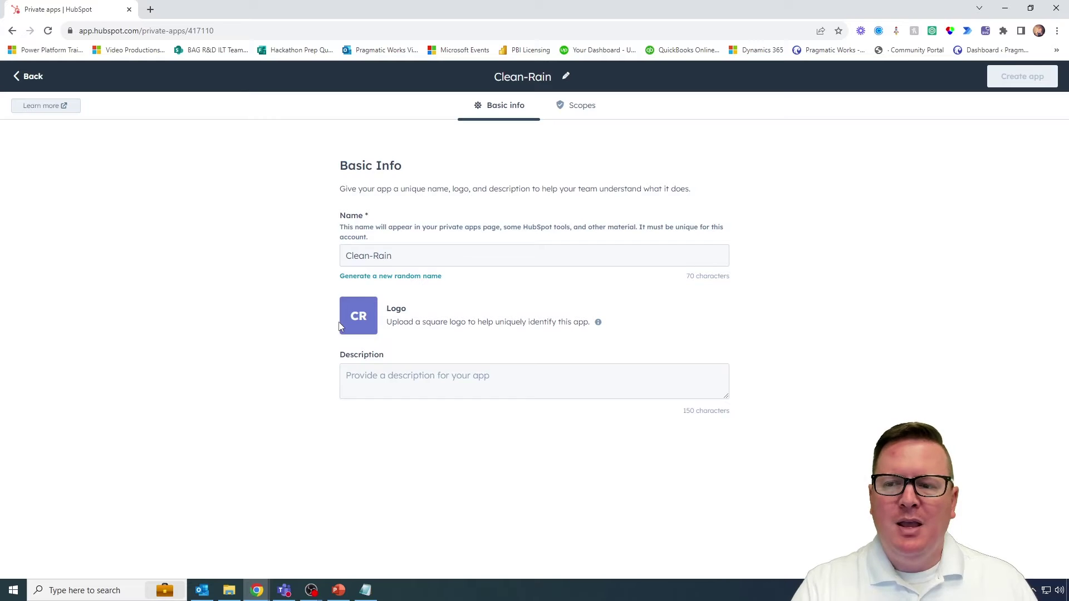
Step: Replace the default name Clean-Rain with 'You-Tube'
left_click_drag(408, 254, 245, 252)
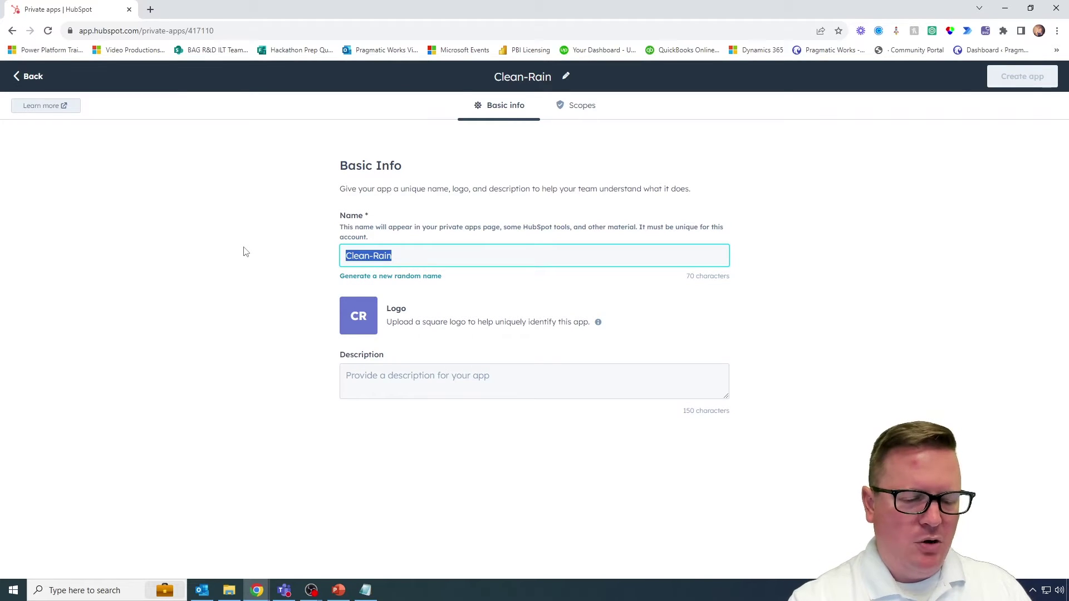
type("y")
key("BackSpace")
type("Yout")
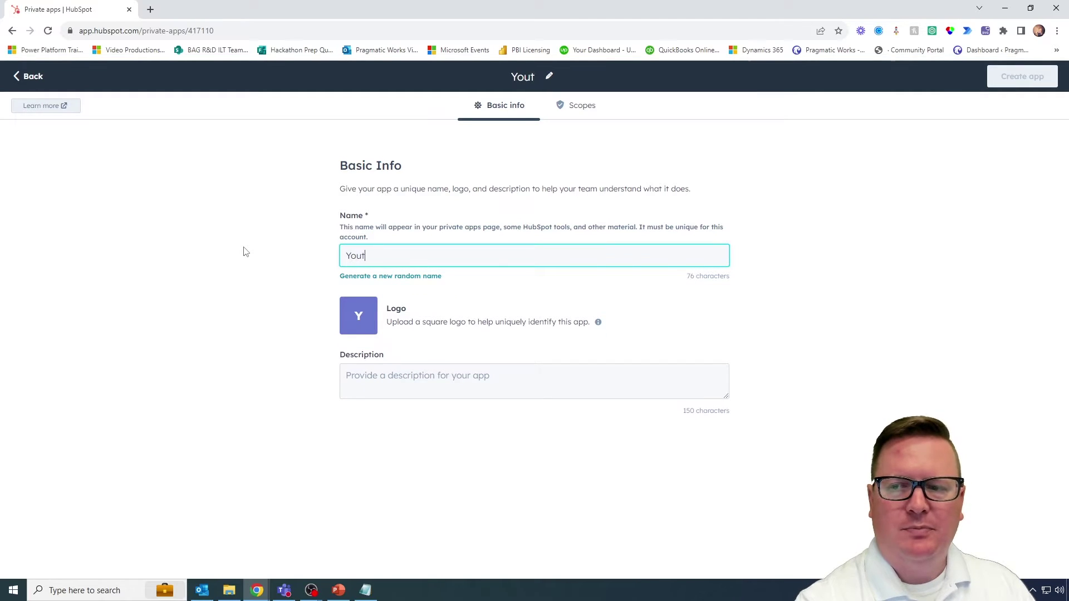
key("BackSpace")
type("-T")
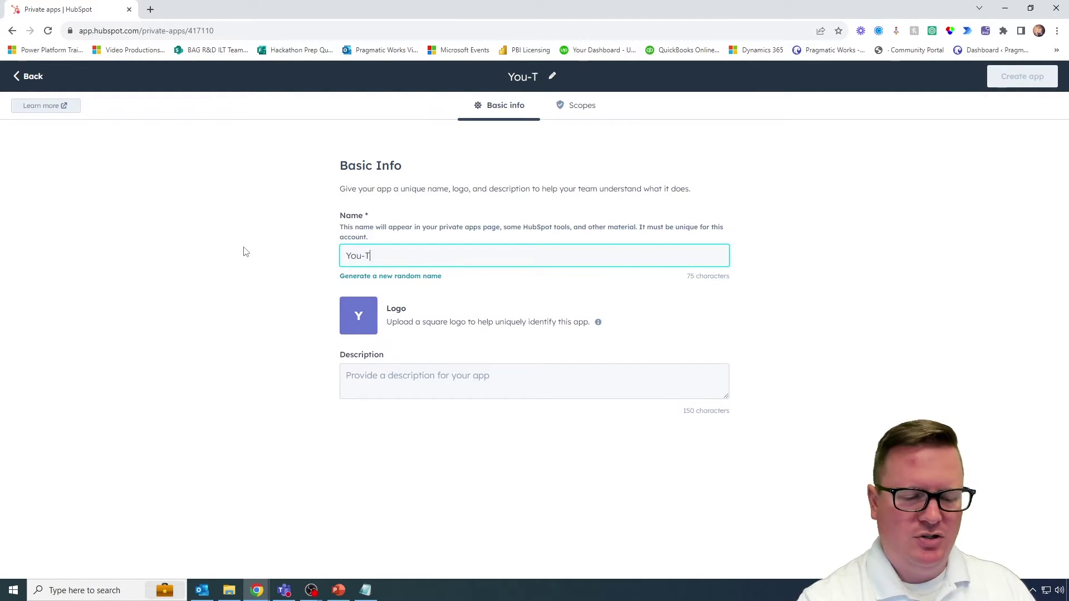
type("ube")
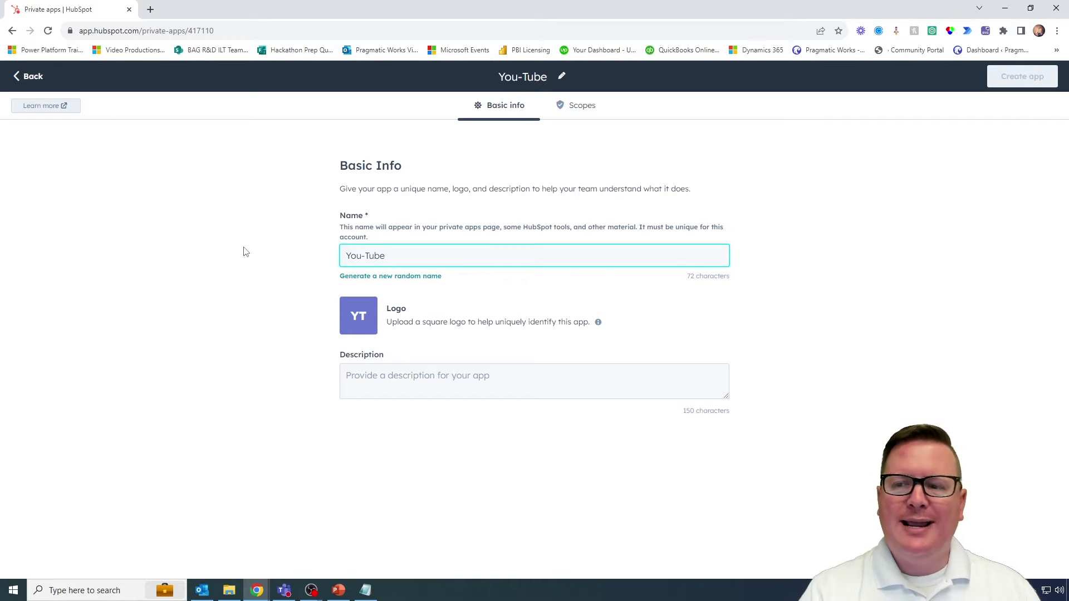
Step: Enter the description 'YouTube Example' and highlight the Scopes tab
mouse_move(372, 323)
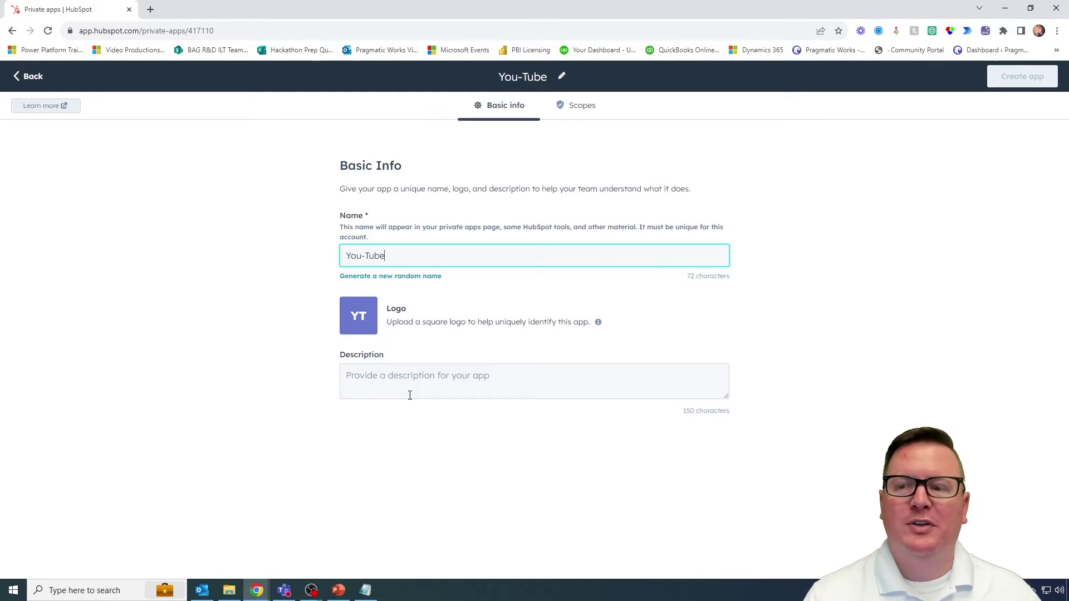
left_click(409, 395)
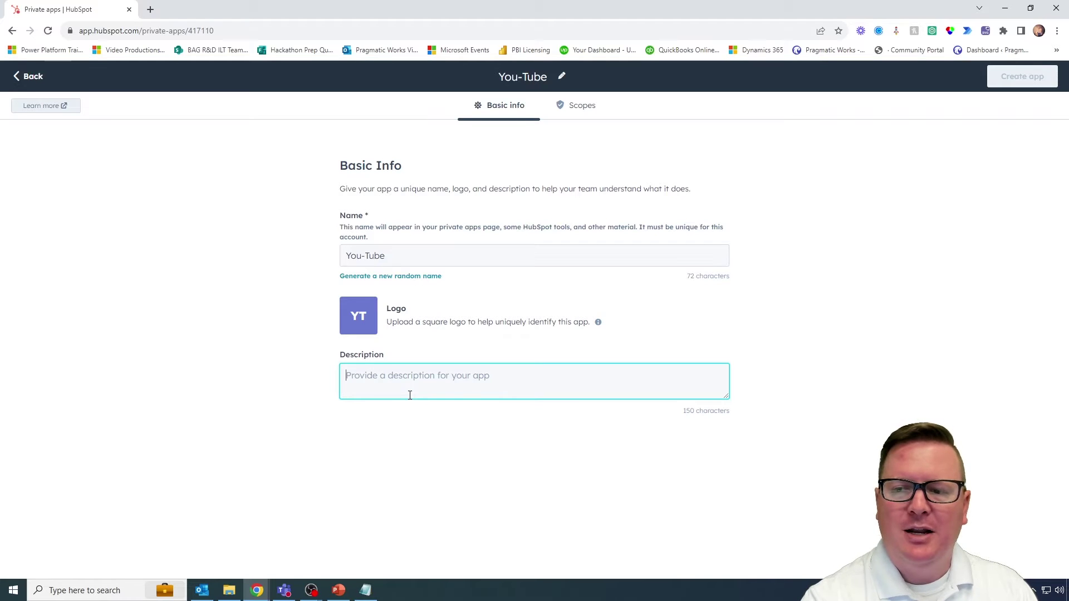
type("YouTube Example")
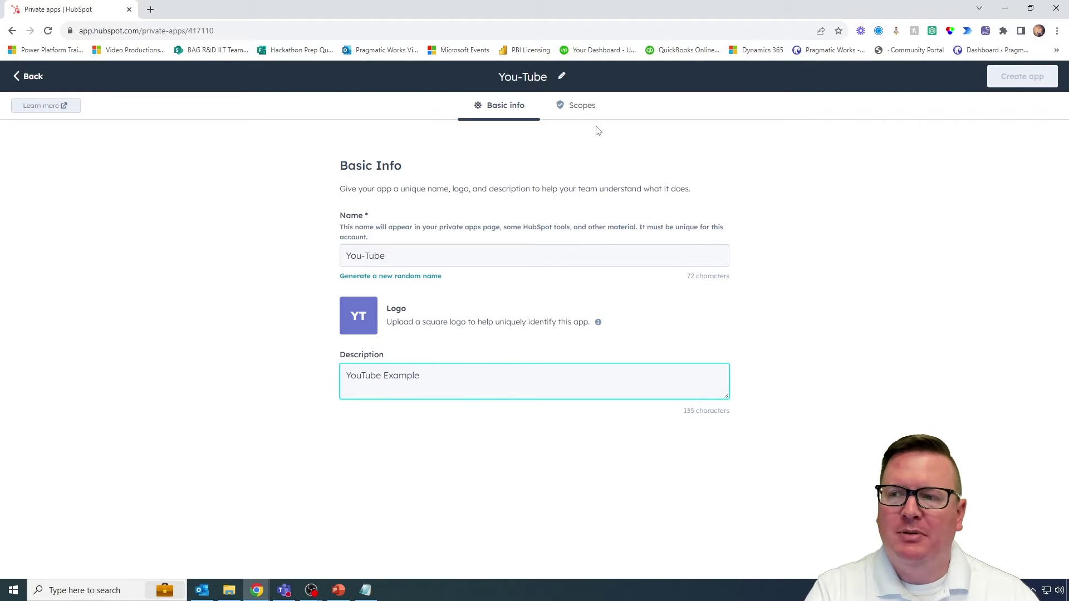
left_click_drag(608, 87, 545, 131)
left_click_drag(614, 108, 668, 117)
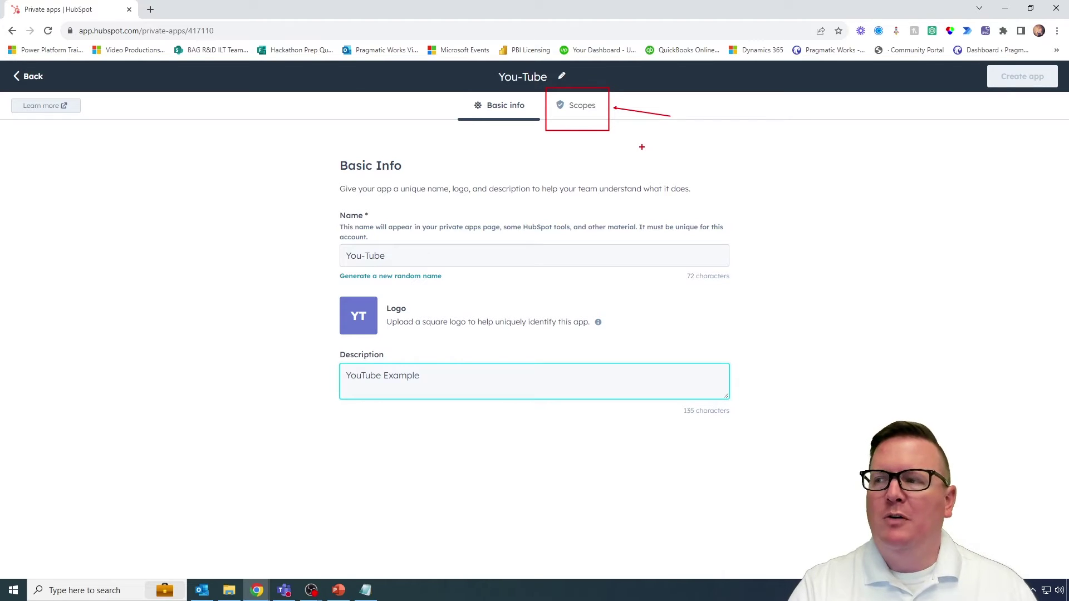
Step: Open the app's Scopes tab and expand the CRM scope group
left_click(582, 105)
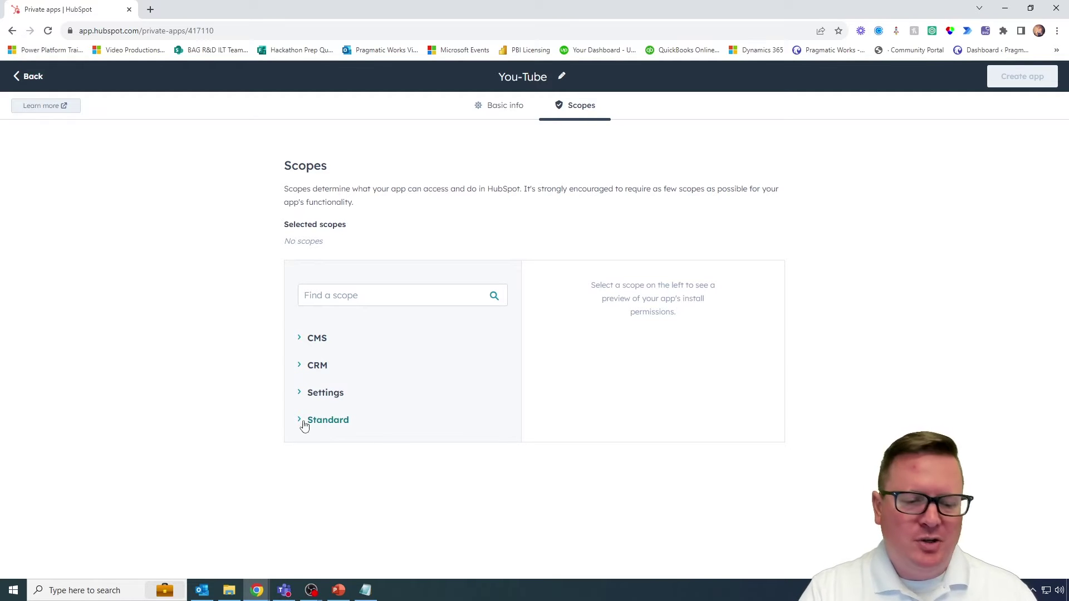
mouse_move(288, 351)
left_mouse_down()
mouse_move(355, 376)
mouse_move(401, 372)
left_mouse_up()
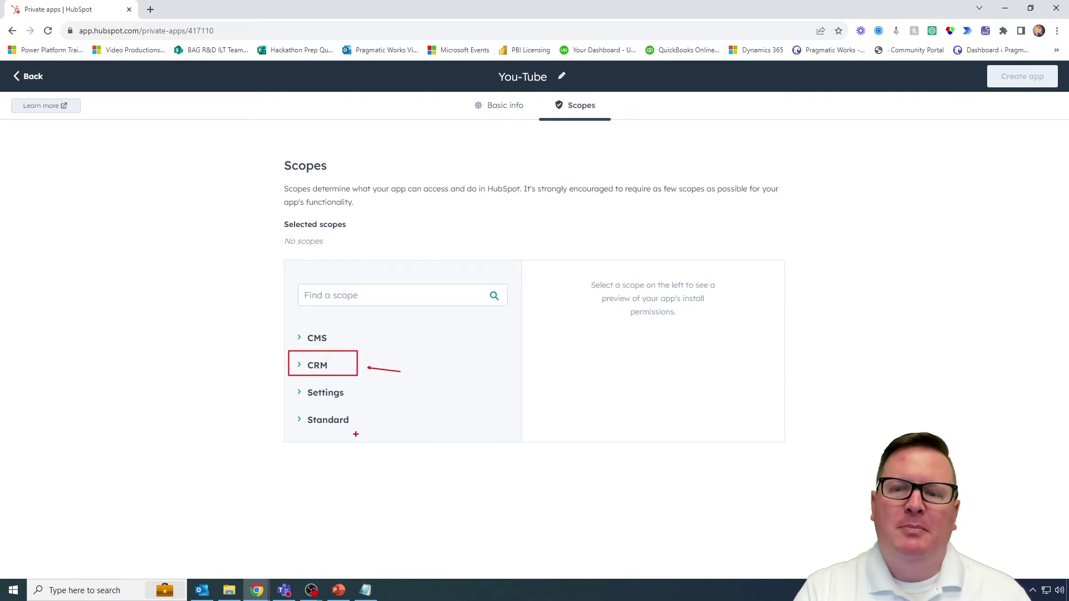
left_click(304, 367)
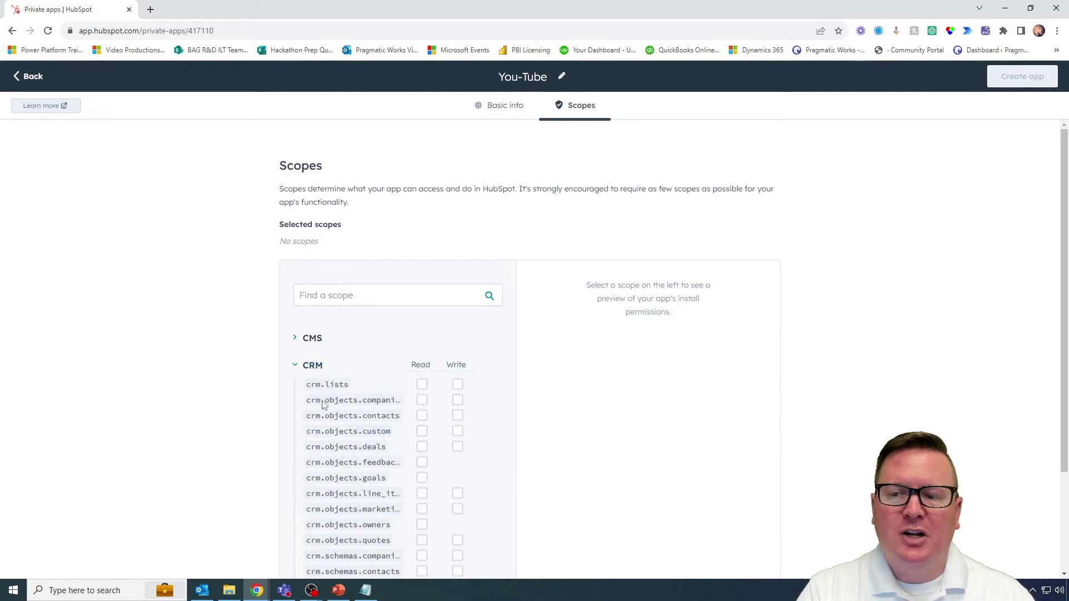
scroll(376, 412, "down", 2)
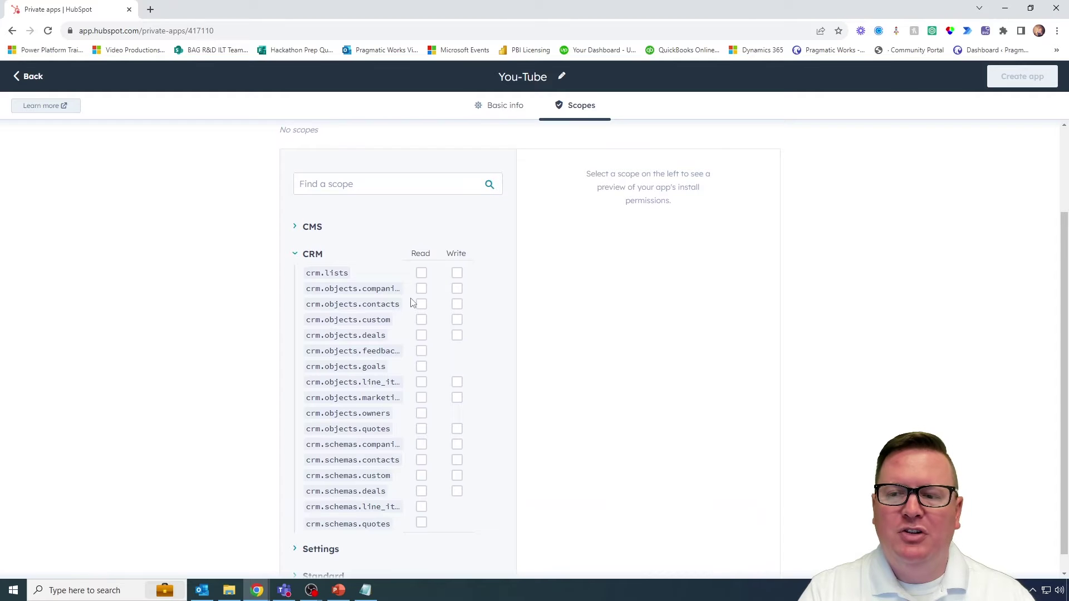
Step: Grant read/write for lists, companies, contacts, custom objects, deals, line items, marketing events; read feedback and goals
left_click(422, 272)
left_click(457, 273)
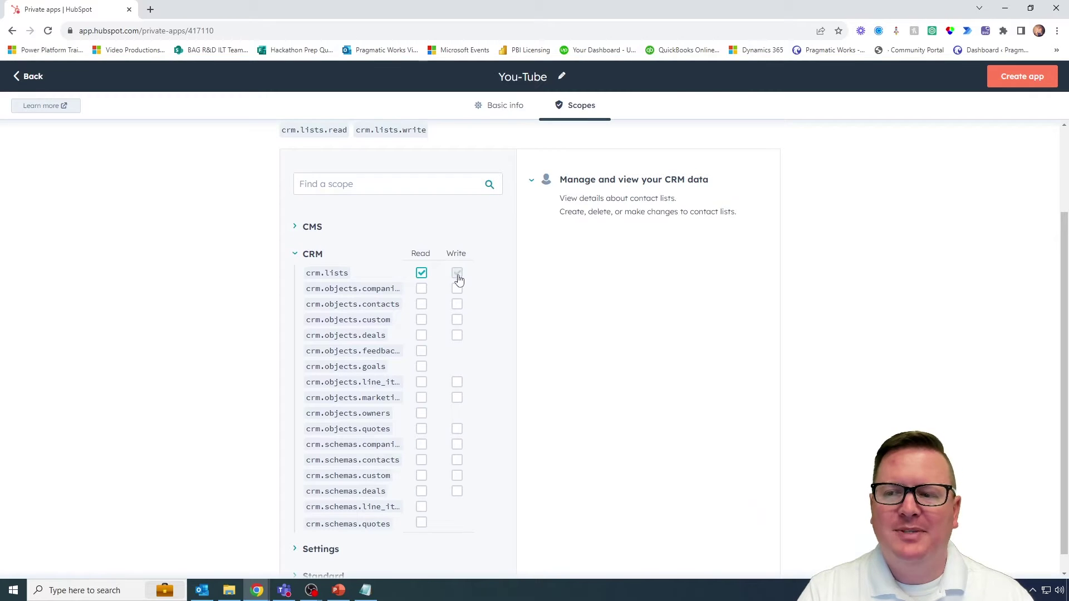
left_click(421, 288)
left_click(457, 288)
left_click(422, 304)
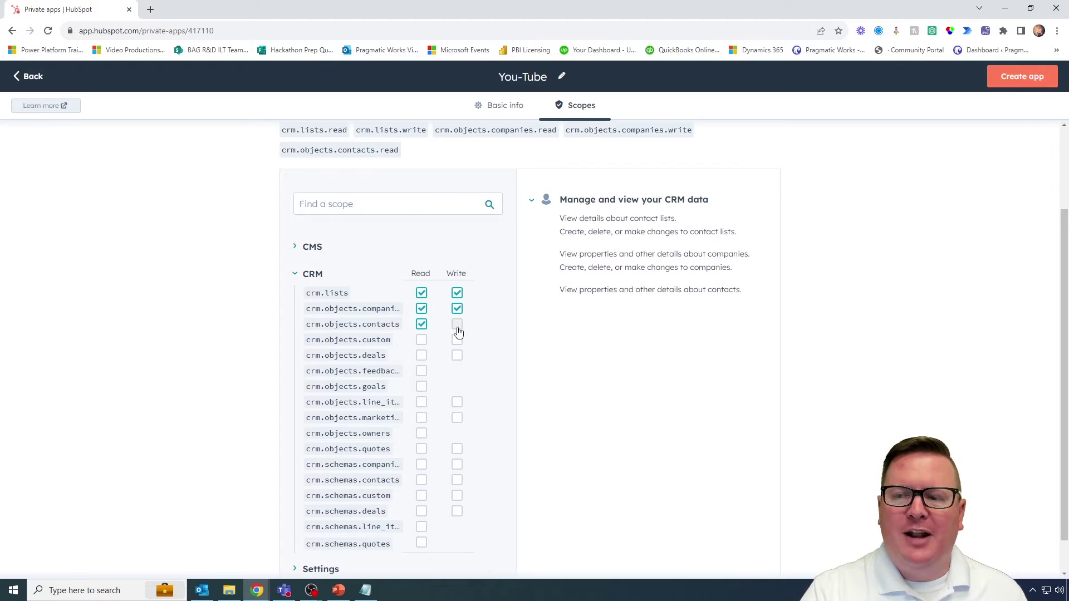
left_click(457, 326)
left_click(421, 341)
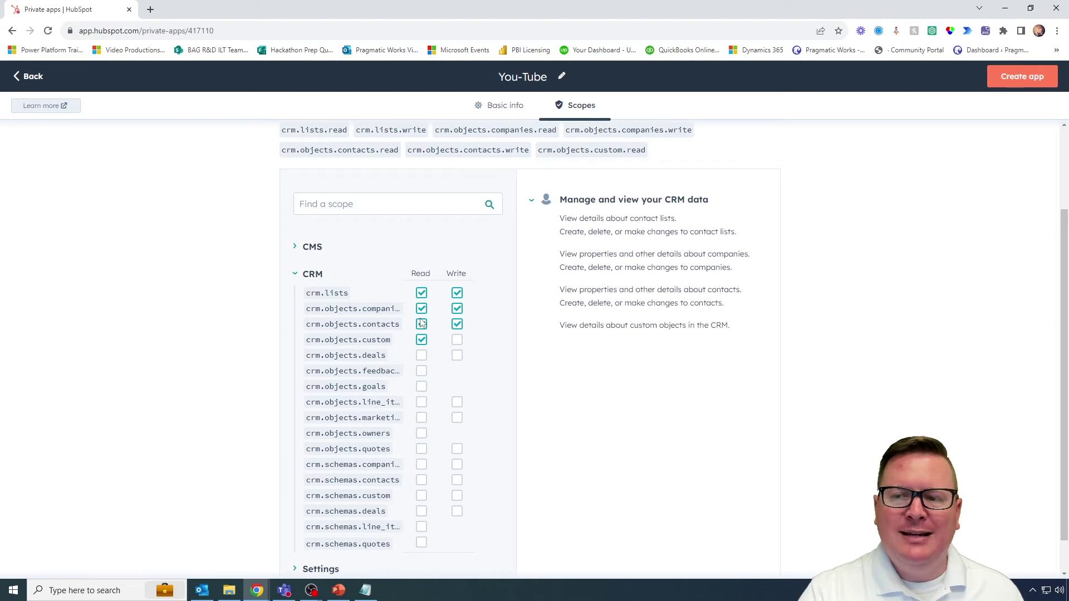
left_click(457, 340)
left_click(421, 355)
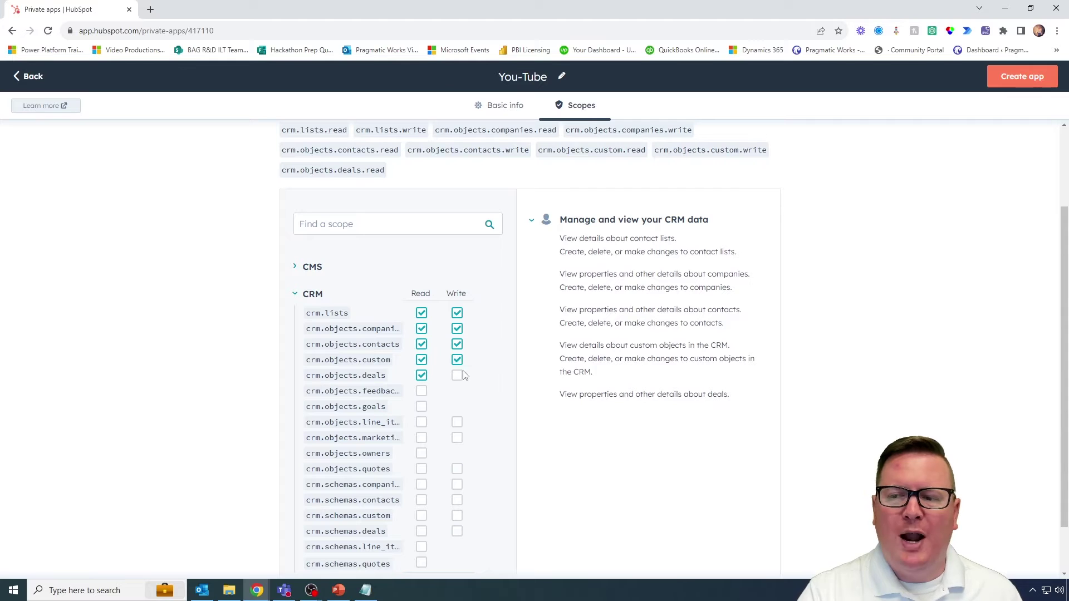
left_click(457, 375)
left_click(422, 391)
left_click(421, 406)
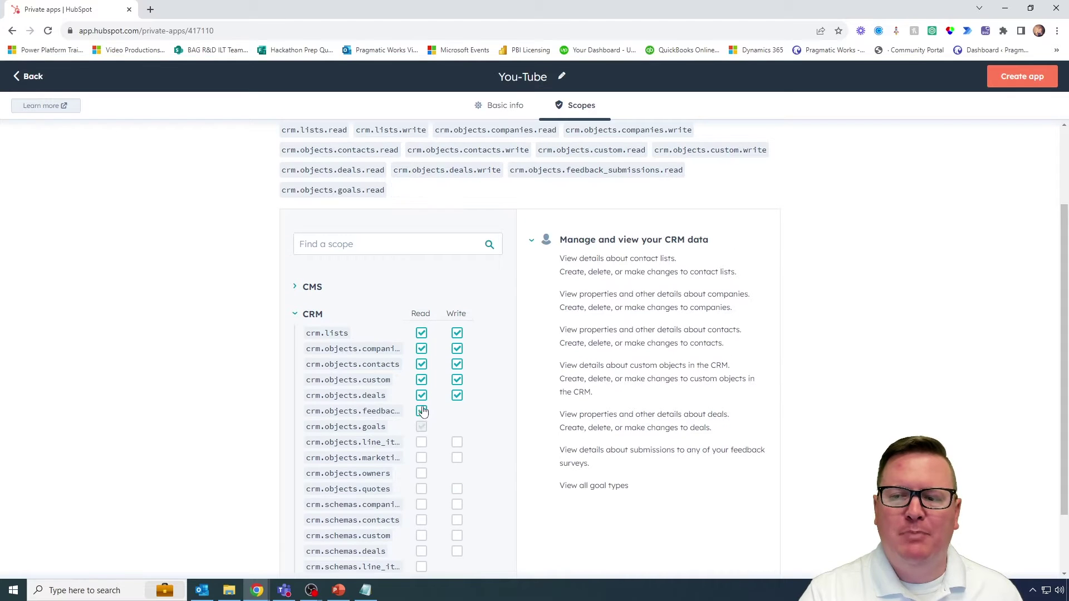
left_click(422, 442)
left_click(457, 442)
left_click(457, 458)
left_click(422, 477)
Step: Grant owners, quotes and all company, contact, custom object, deal, line item and quote schema scopes
scroll(422, 445, "down", 2)
left_click(421, 392)
left_click(422, 410)
left_click(457, 409)
left_click(457, 424)
left_click(422, 440)
left_click(456, 439)
left_click(457, 455)
left_click(421, 458)
left_click(422, 472)
left_click(457, 472)
left_click(421, 489)
left_click(421, 503)
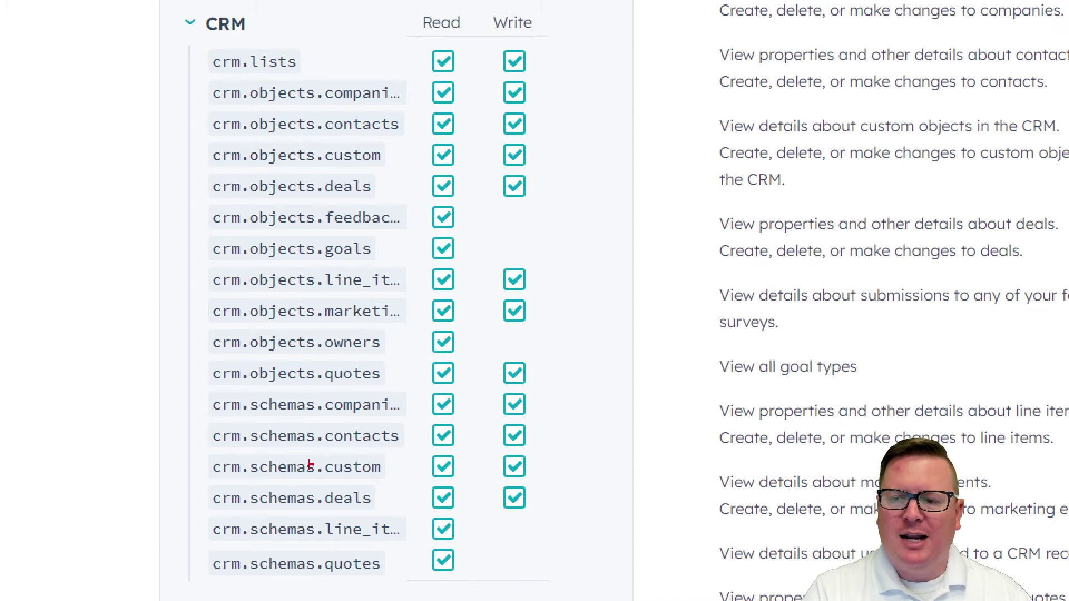
left_click_drag(218, 447, 396, 446)
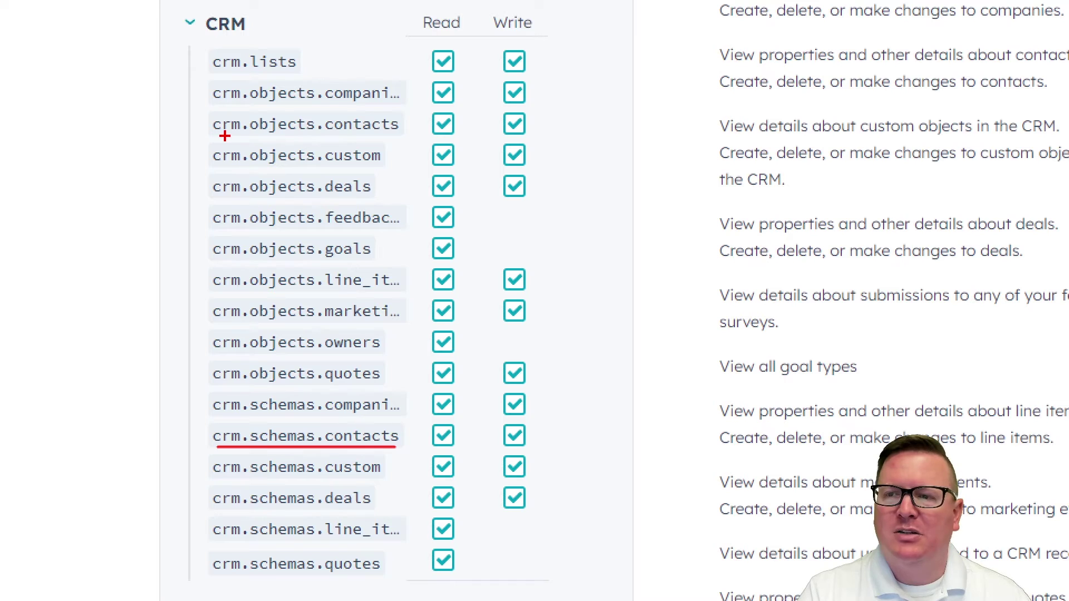
left_click_drag(216, 140, 406, 139)
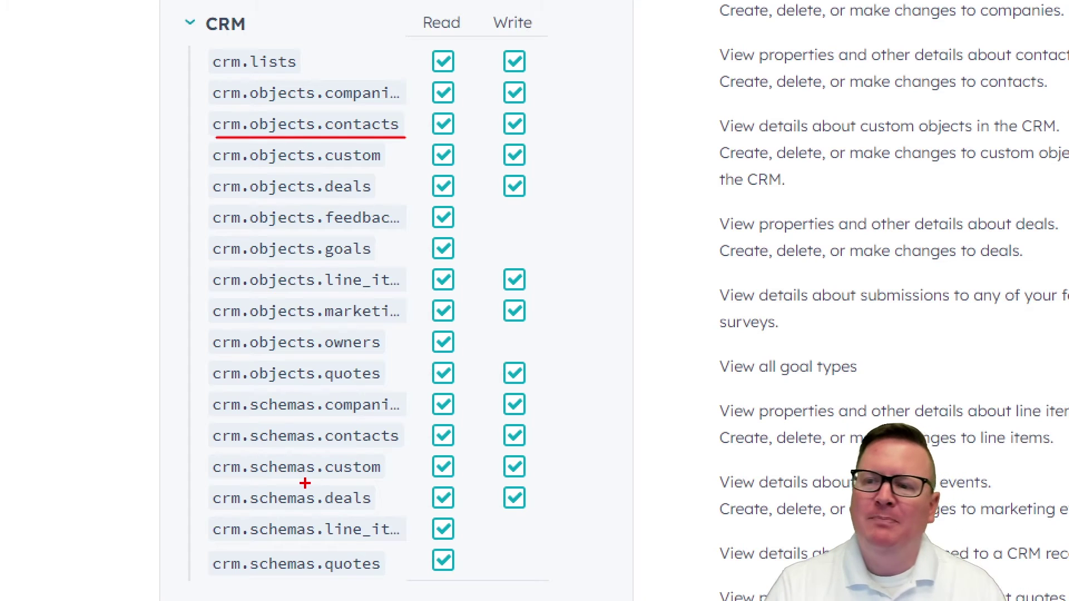
left_click_drag(215, 195, 381, 196)
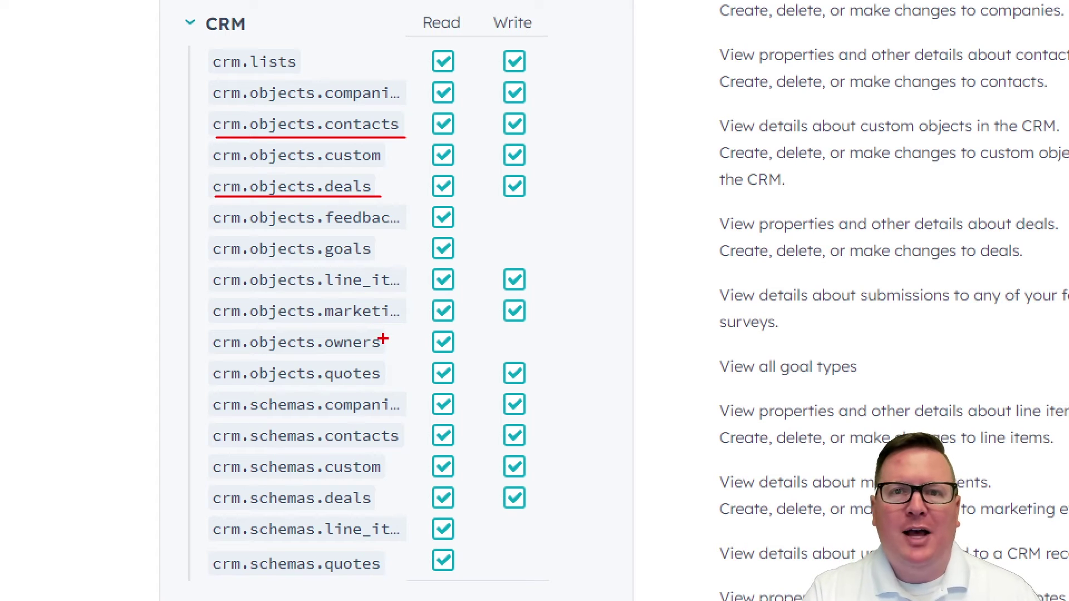
key("Escape")
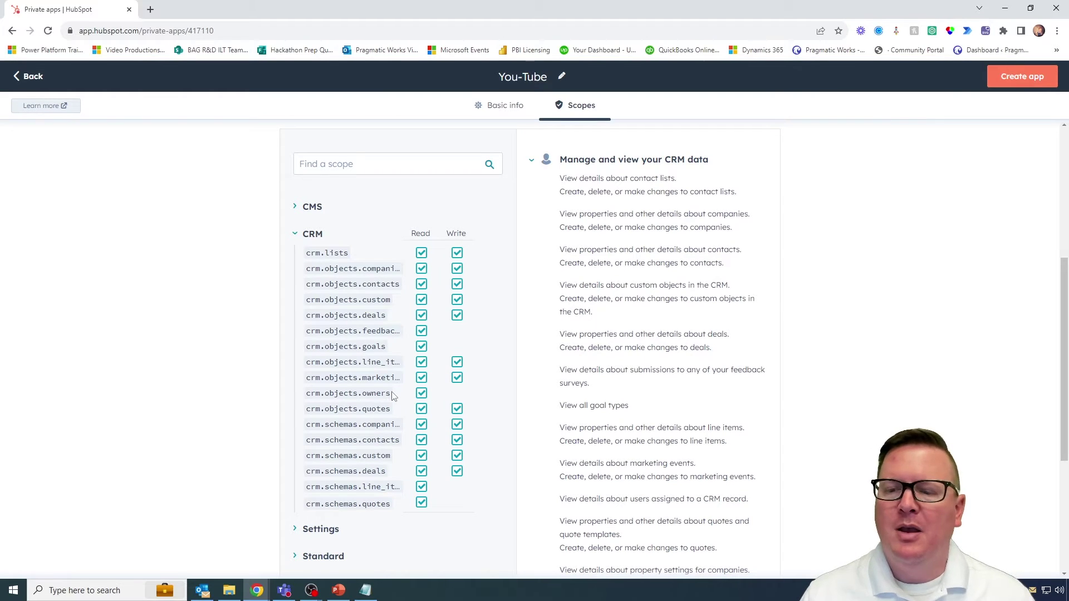
Step: Collapse the CRM scopes, then create the You-Tube app and confirm Continue creating
left_click(295, 235)
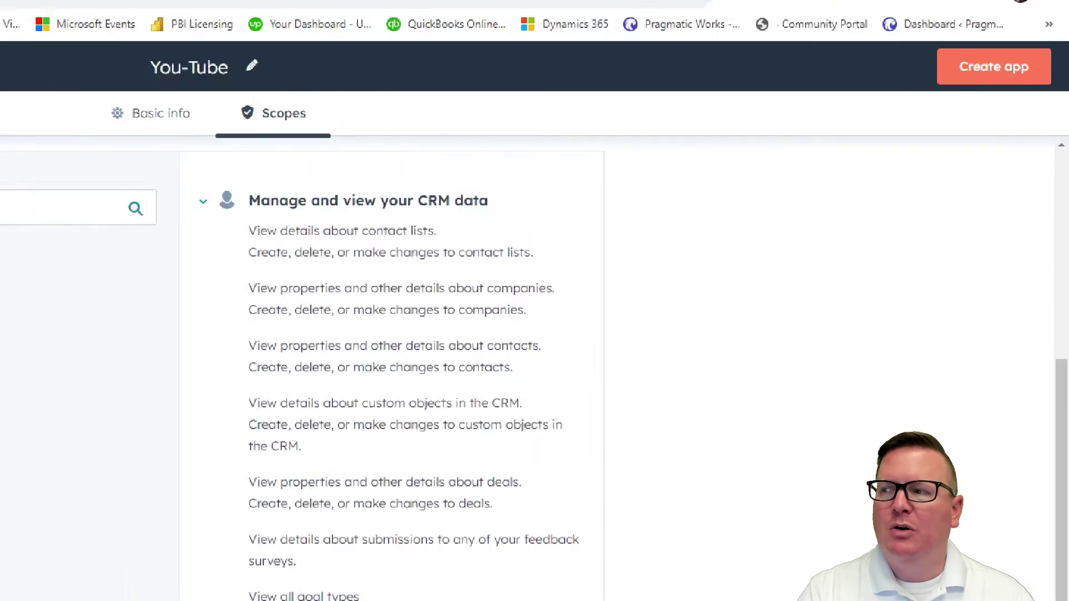
left_click_drag(926, 77, 870, 107)
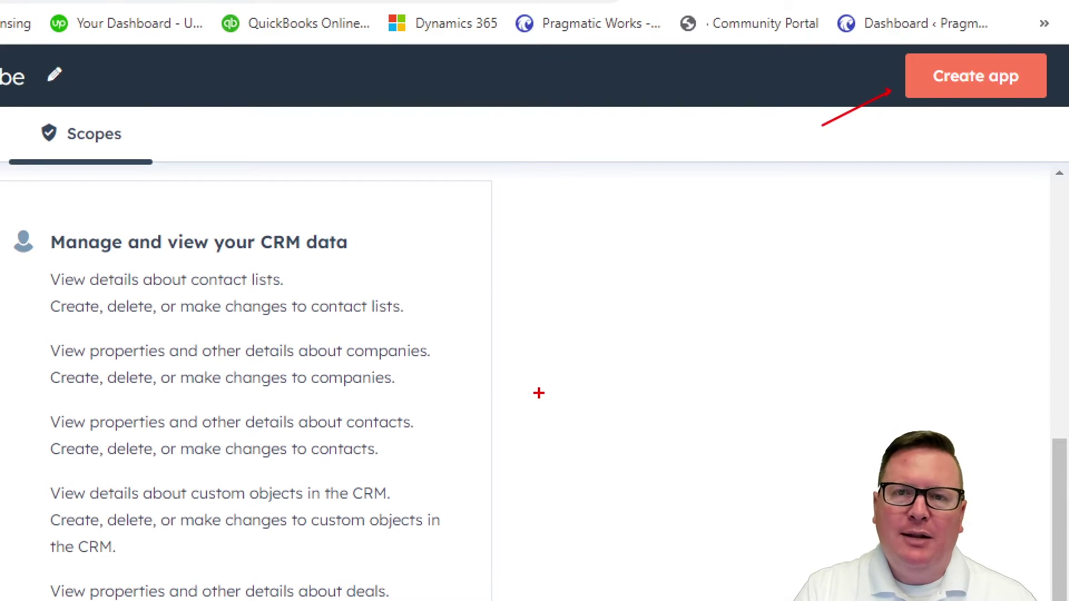
left_click(973, 80)
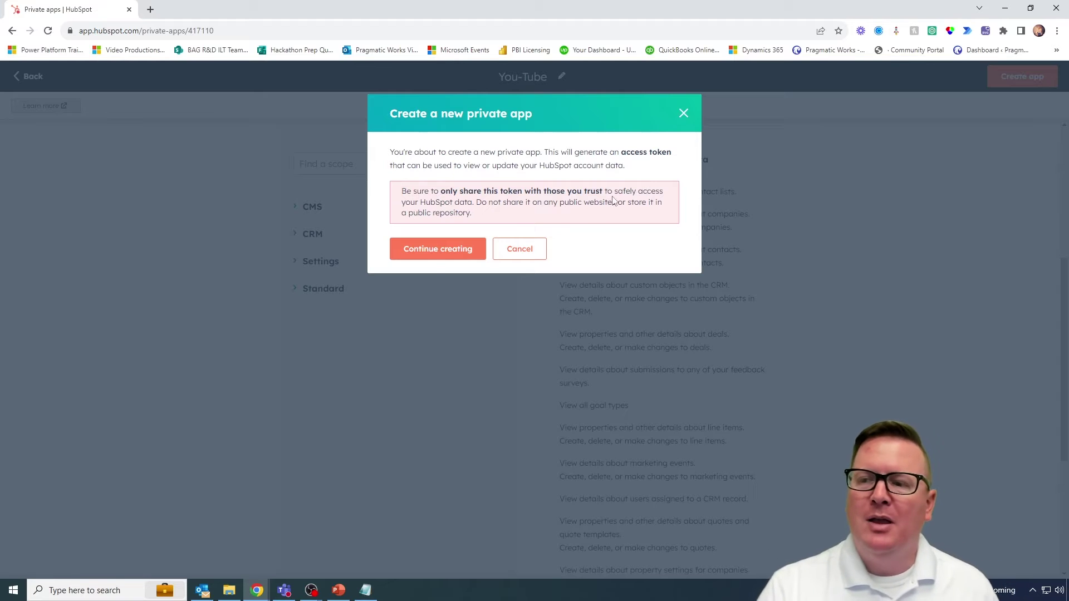
left_click(435, 255)
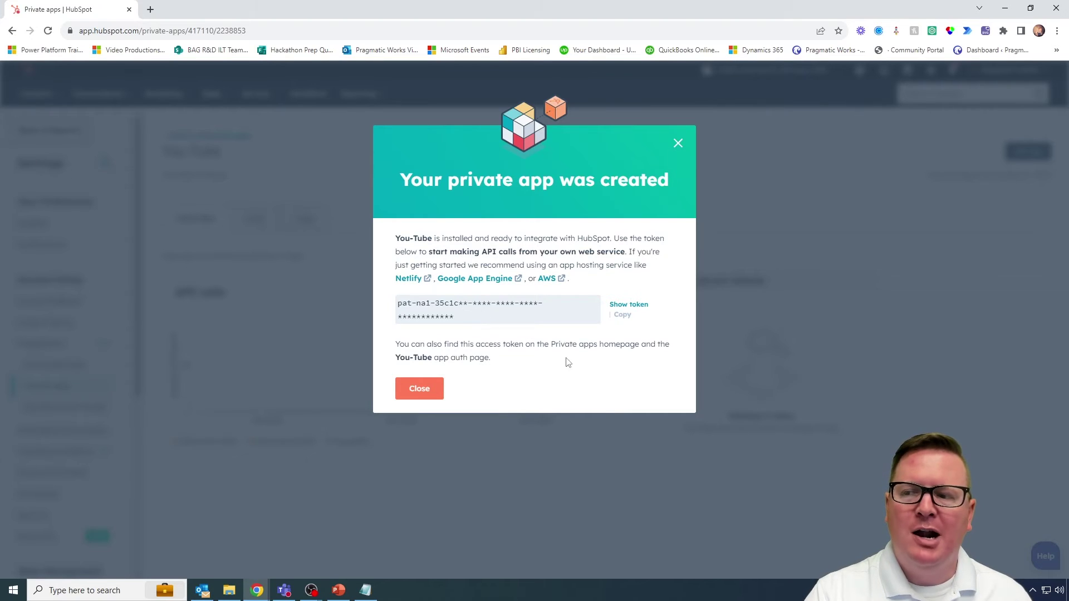
Step: Reveal and copy the new access token, then close the app-created confirmation
left_click(635, 305)
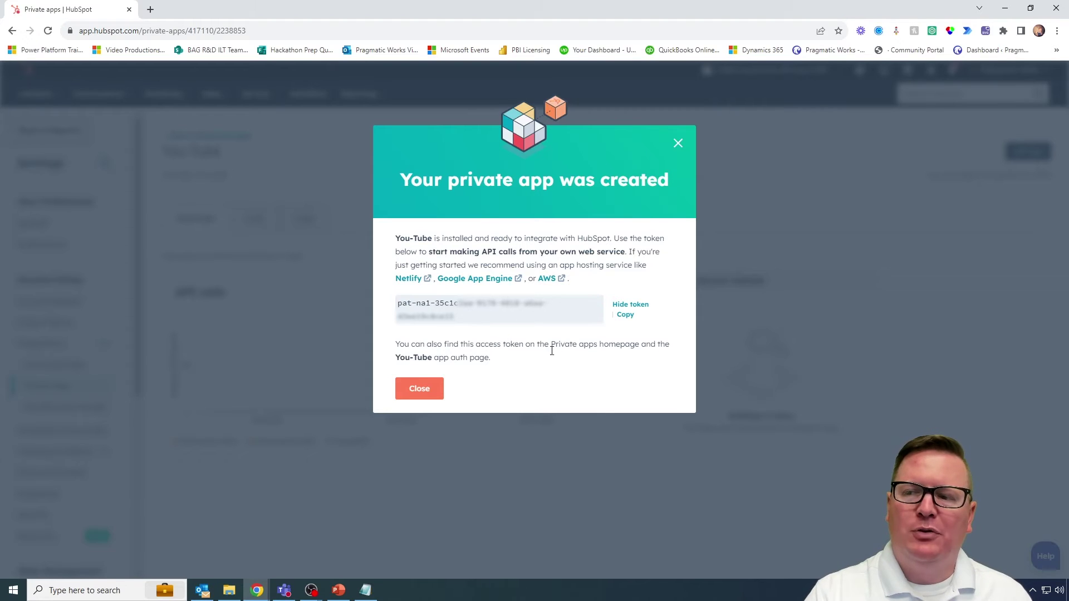
left_click(626, 315)
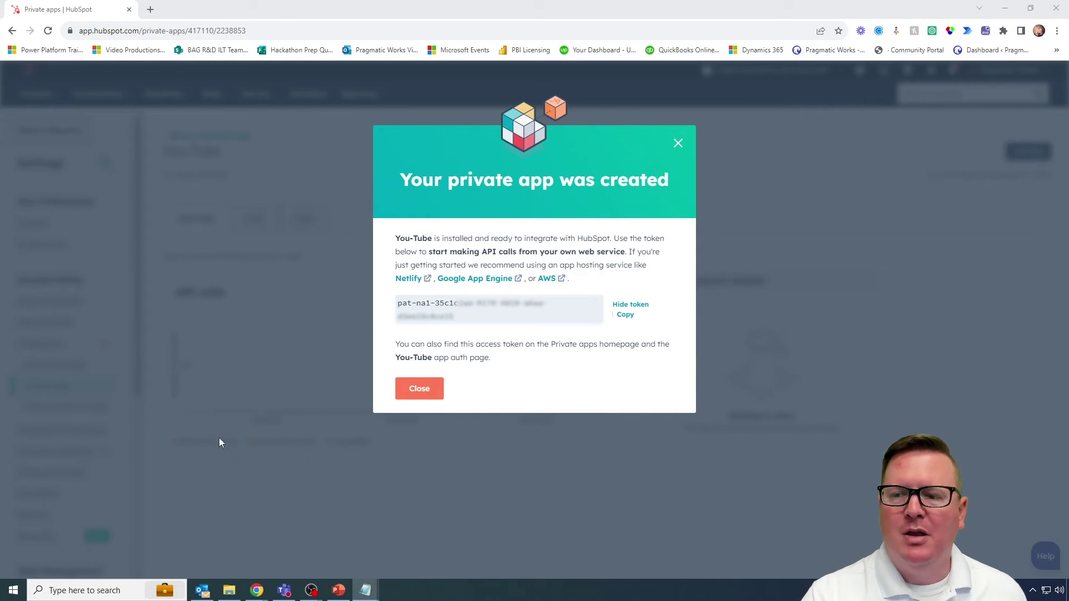
left_click(434, 391)
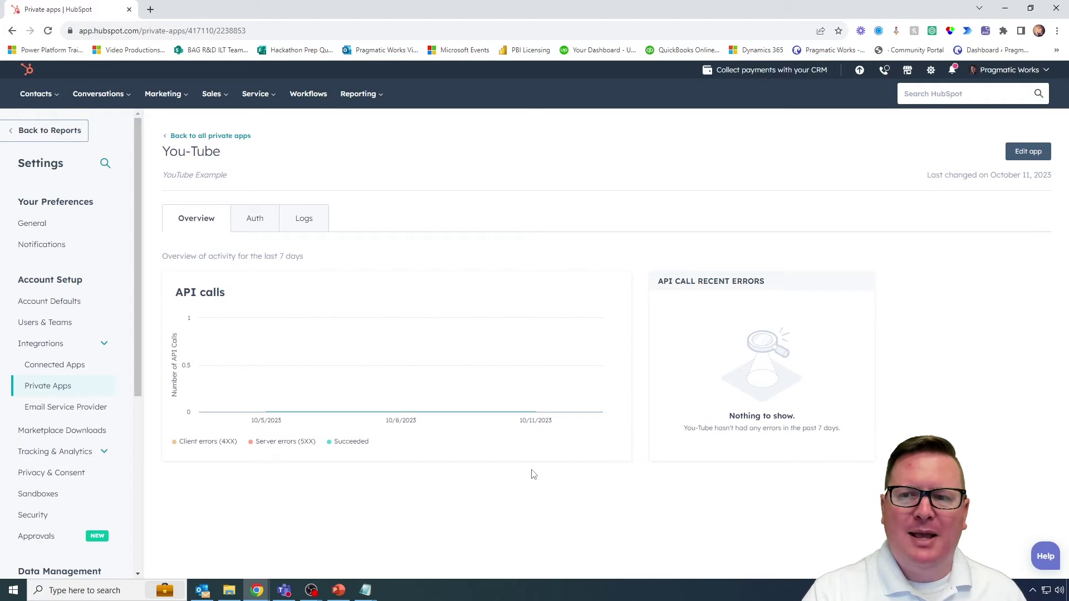
Step: Review the You-Tube app's Auth and Logs tabs, then head back to all private apps
left_click(261, 223)
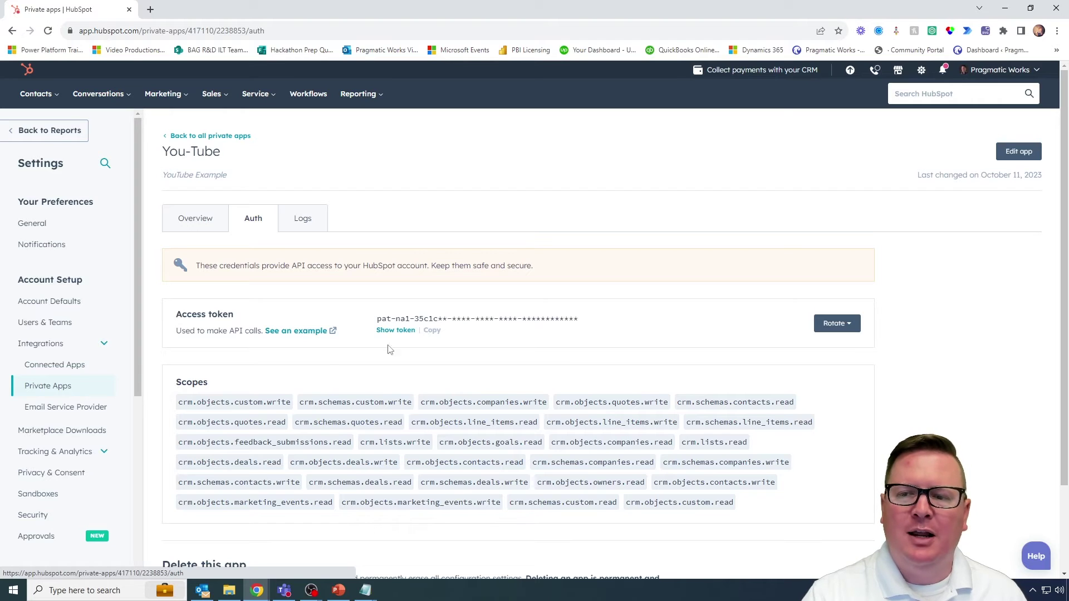
left_click(303, 225)
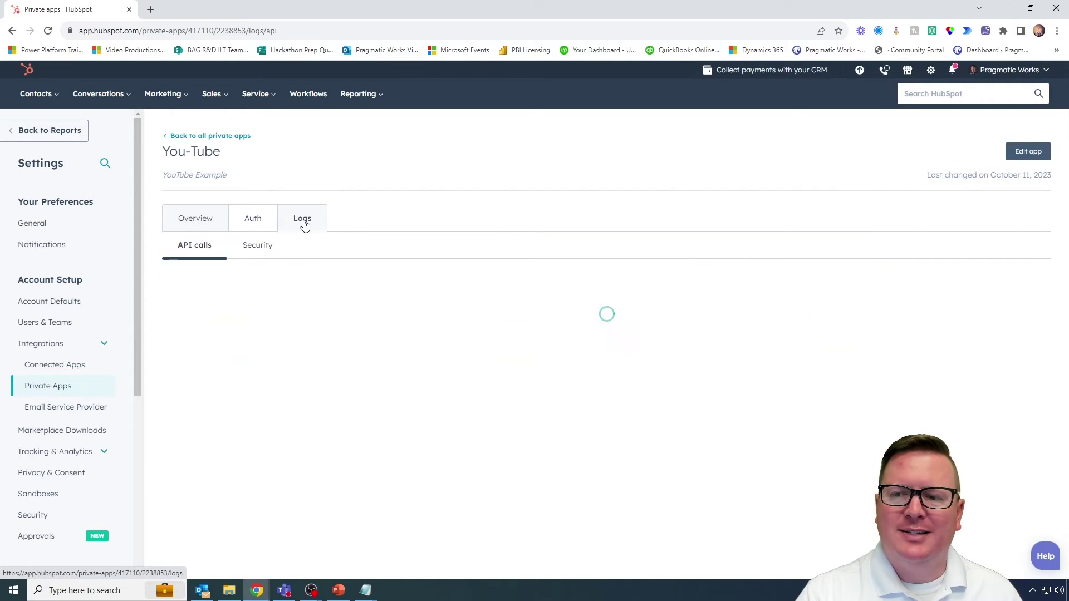
left_click(253, 225)
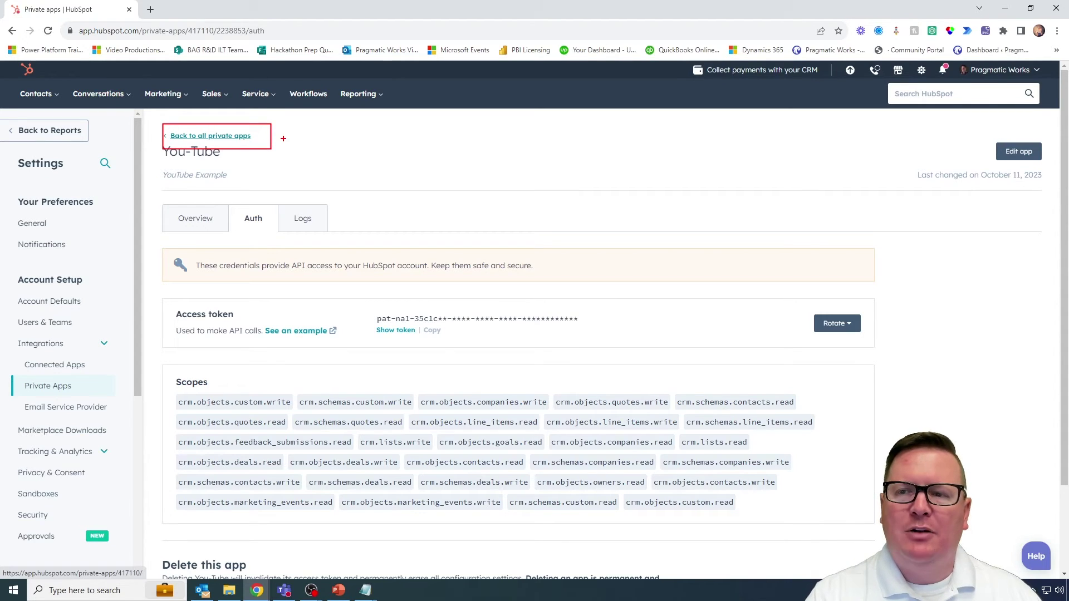
left_click(235, 137)
Step: Scroll down the private apps list
scroll(234, 135, "down", 2)
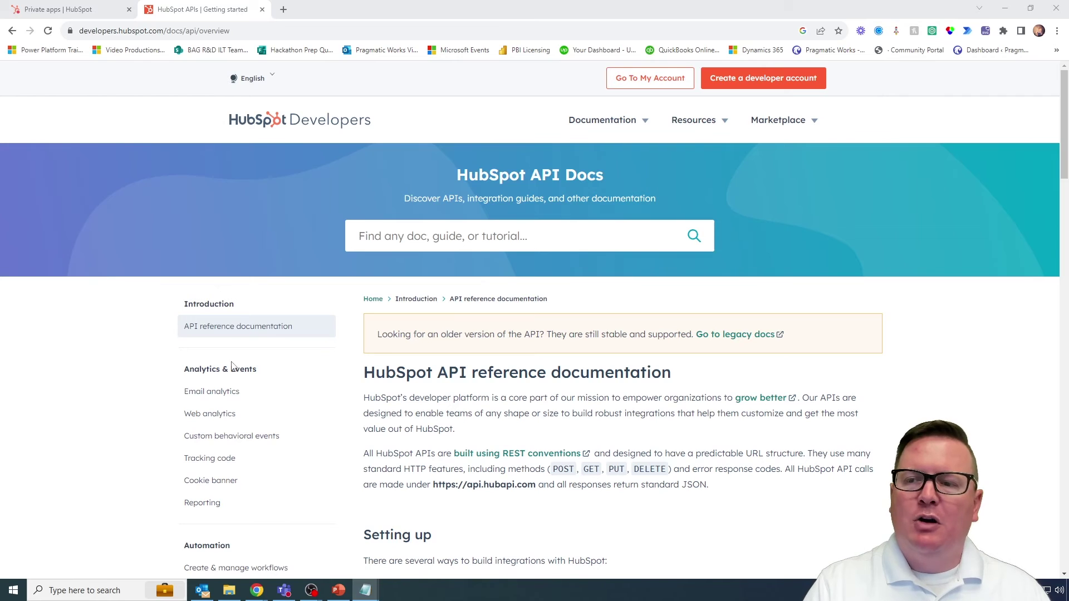
Step: Search the developer docs for 'contact' and scroll through the matching endpoints
left_click(417, 245)
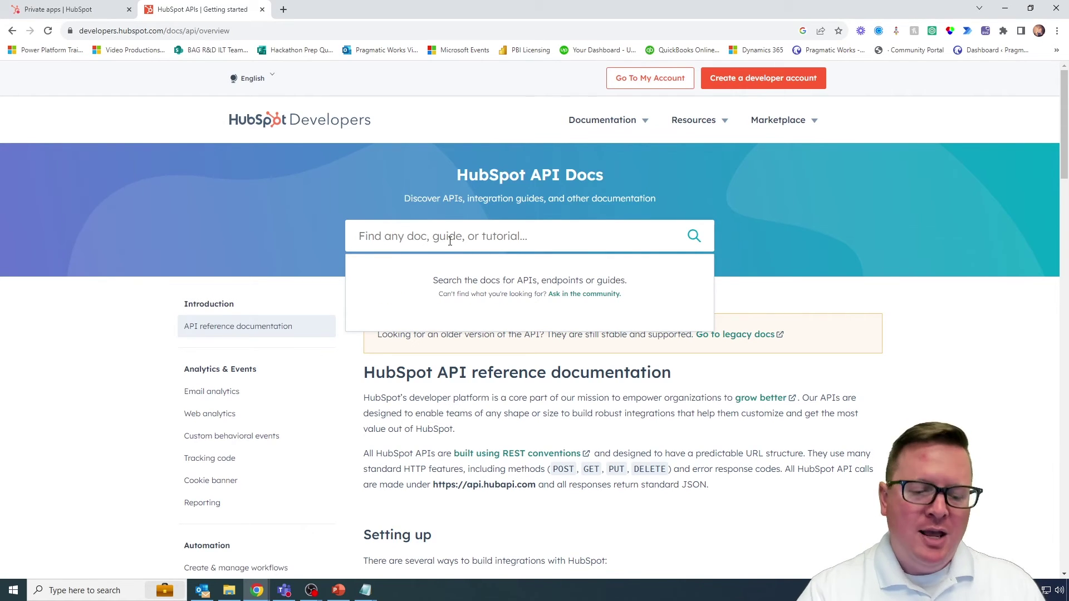
type("cont")
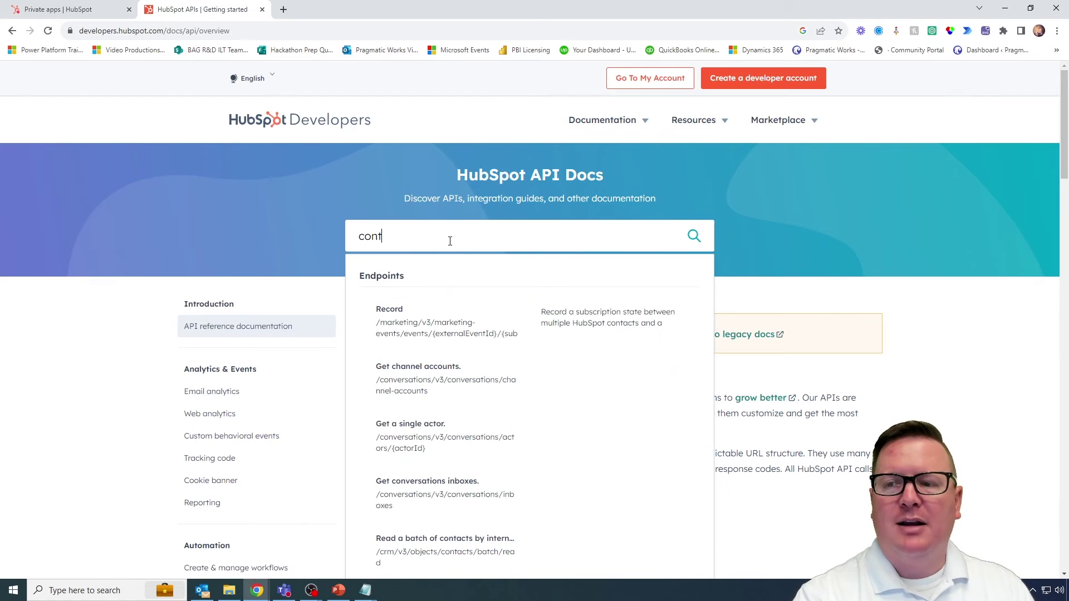
type("act")
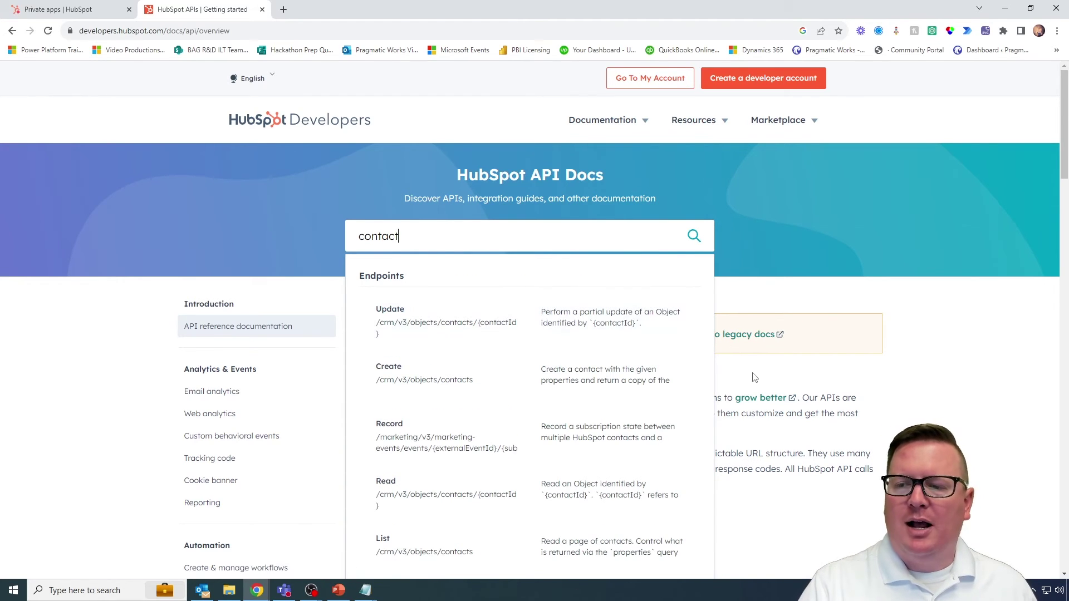
scroll(754, 377, "down", 2)
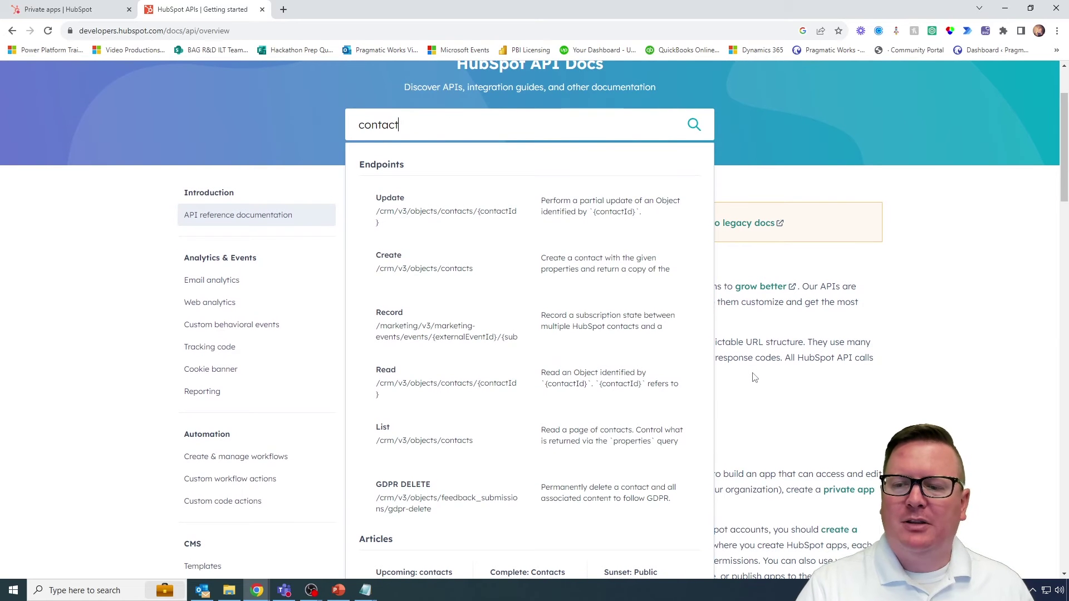